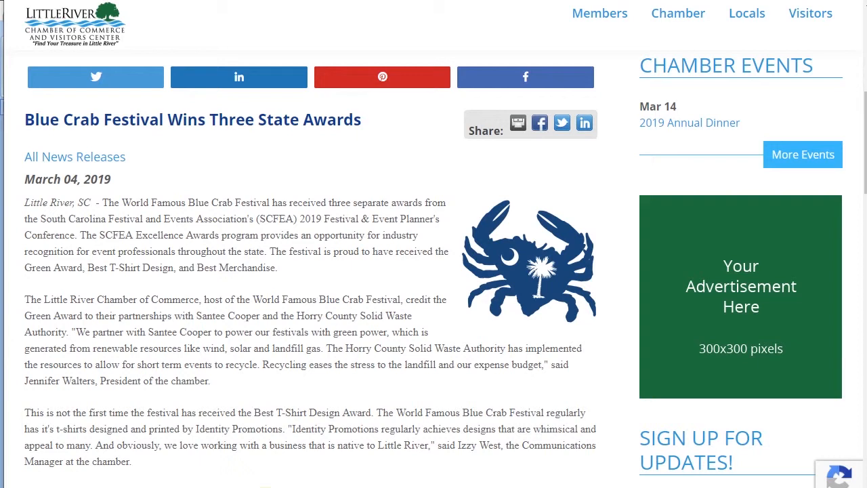
Step: Switch to Microsoft Word and read through the Blue Crab Festival awards press release
{"action": "left_click", "coordinate": [257, 486]}
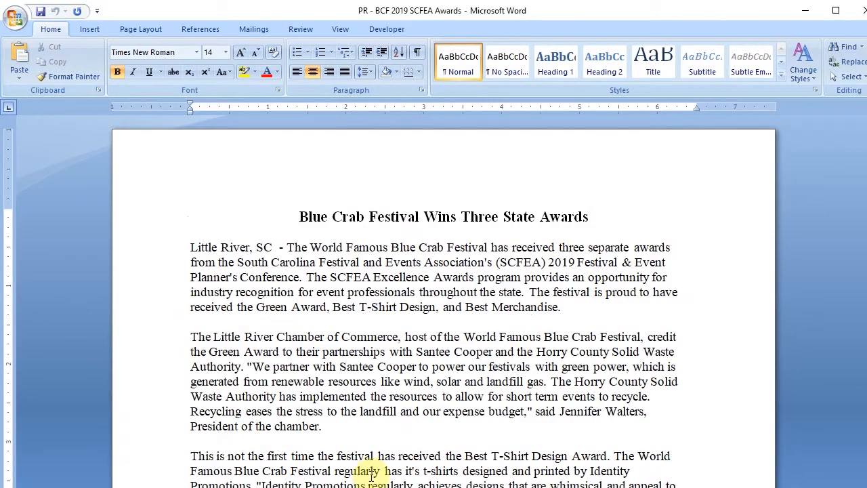
{"action": "scroll", "coordinate": [779, 250], "scroll_direction": "down", "scroll_amount": 2}
{"action": "scroll", "coordinate": [779, 249], "scroll_direction": "down", "scroll_amount": 9}
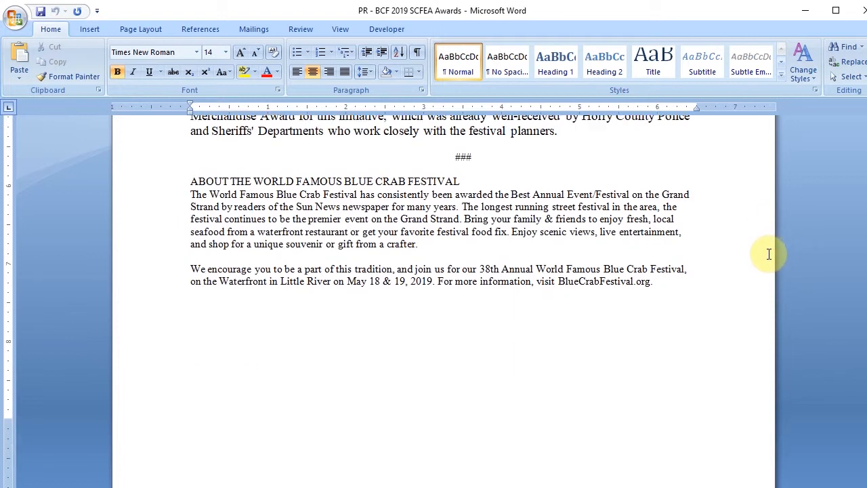
{"action": "scroll", "coordinate": [779, 224], "scroll_direction": "up", "scroll_amount": 7}
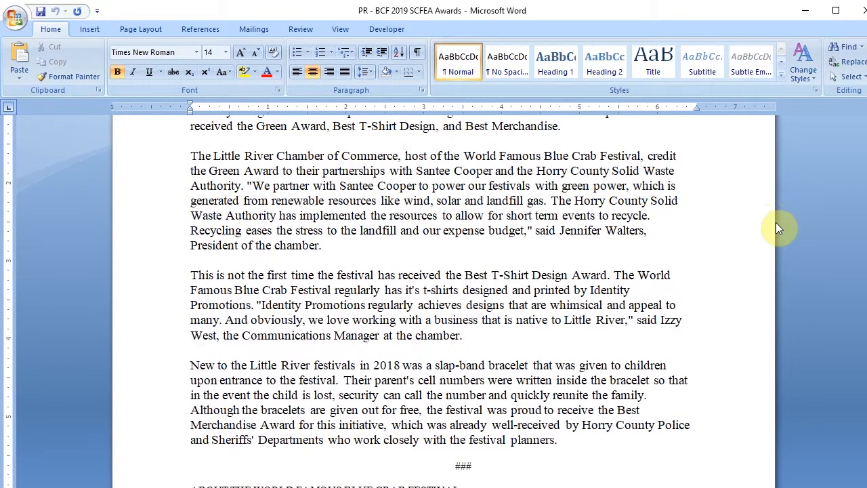
{"action": "scroll", "coordinate": [777, 223], "scroll_direction": "up", "scroll_amount": 4}
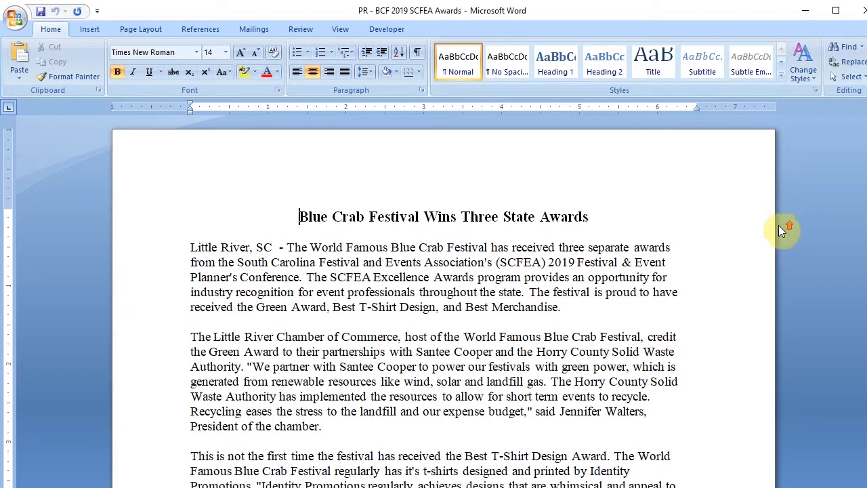
{"action": "scroll", "coordinate": [776, 224], "scroll_direction": "down", "scroll_amount": 3}
{"action": "scroll", "coordinate": [457, 223], "scroll_direction": "up", "scroll_amount": 3}
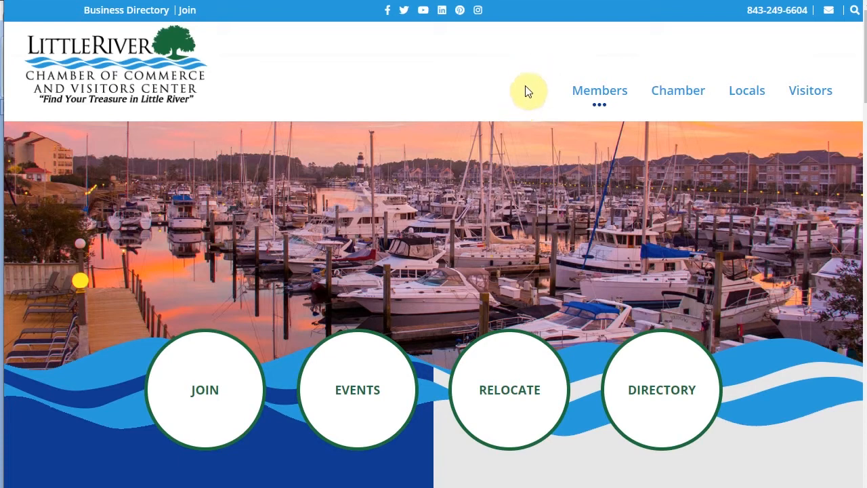
Step: Open the chamber website's member login page and log in with the prefilled credentials
{"action": "mouse_move", "coordinate": [594, 84]}
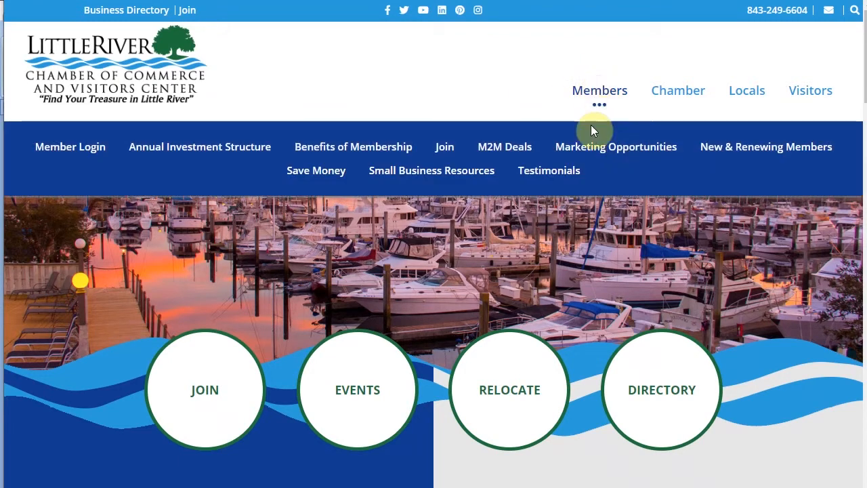
{"action": "left_click", "coordinate": [75, 148]}
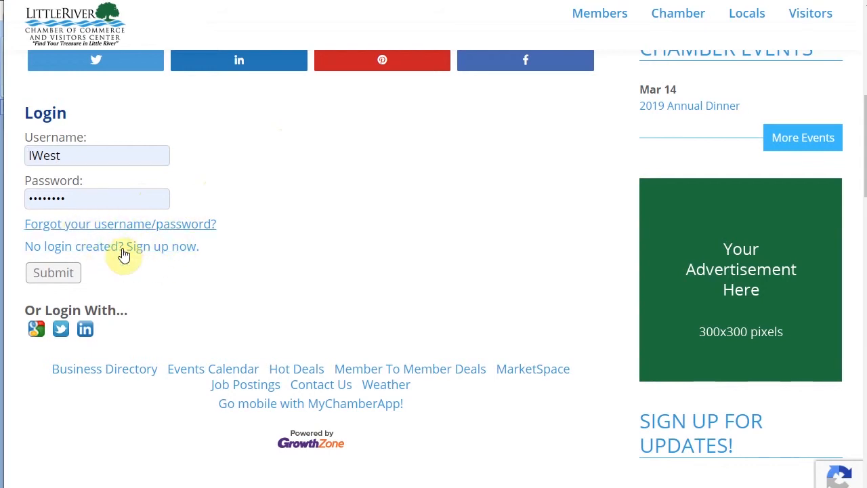
{"action": "left_click", "coordinate": [53, 273]}
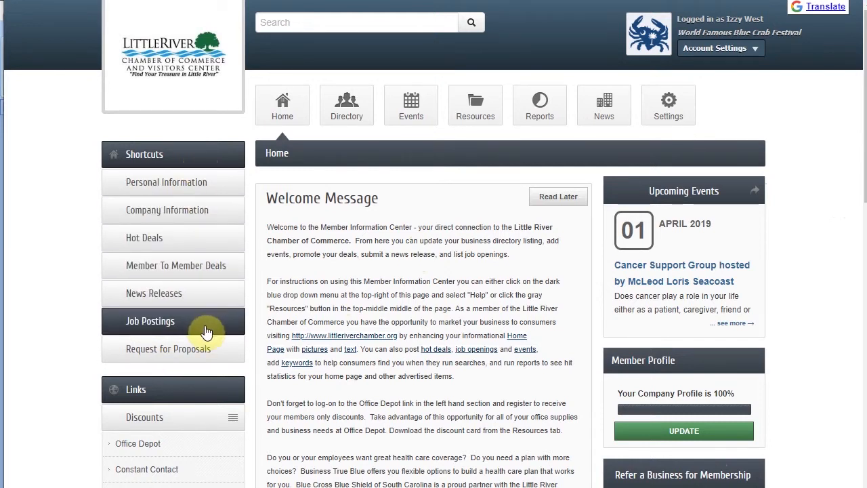
Step: Open the member center's News Releases and start adding a new news release
{"action": "left_click", "coordinate": [166, 298]}
{"action": "scroll", "coordinate": [459, 176], "scroll_direction": "down", "scroll_amount": 1}
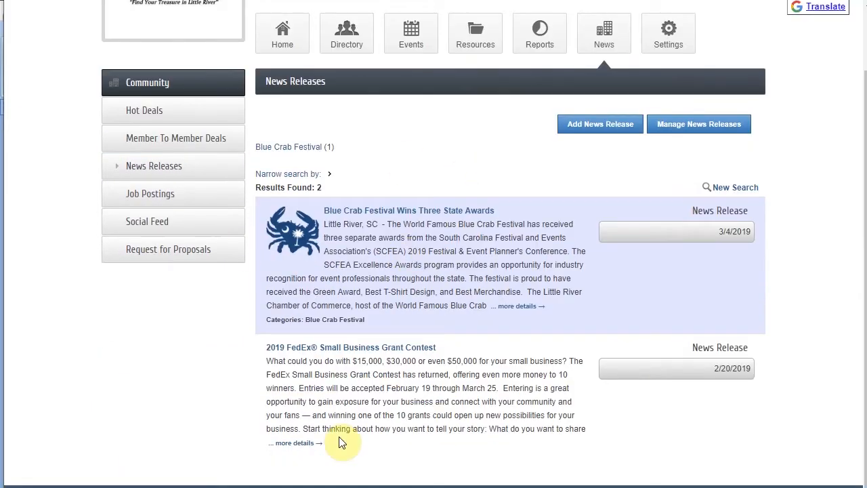
{"action": "scroll", "coordinate": [474, 264], "scroll_direction": "up", "scroll_amount": 1}
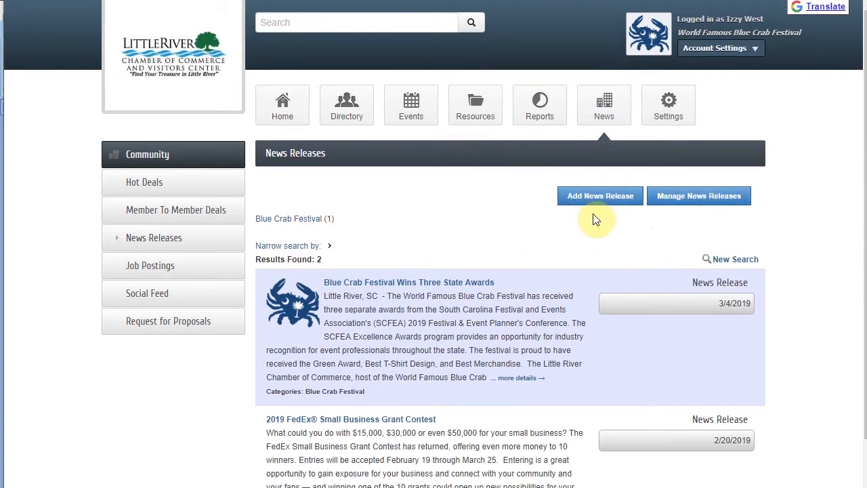
{"action": "left_click", "coordinate": [611, 205]}
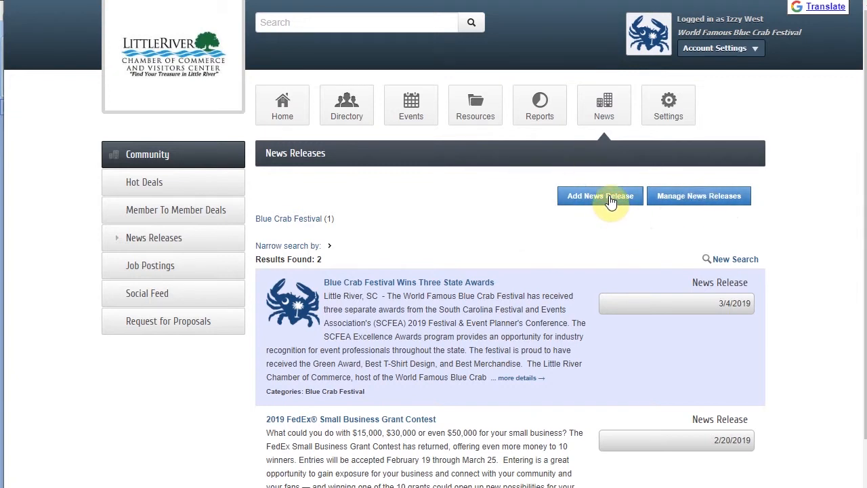
Step: Copy the headline "Blue Crab Festival Wins Three State Awards" from the Word press release into the news release's Title
{"action": "scroll", "coordinate": [615, 194], "scroll_direction": "down", "scroll_amount": 2}
{"action": "left_click", "coordinate": [438, 120]}
{"action": "left_click_drag", "start_coordinate": [358, 121], "coordinate": [268, 124]}
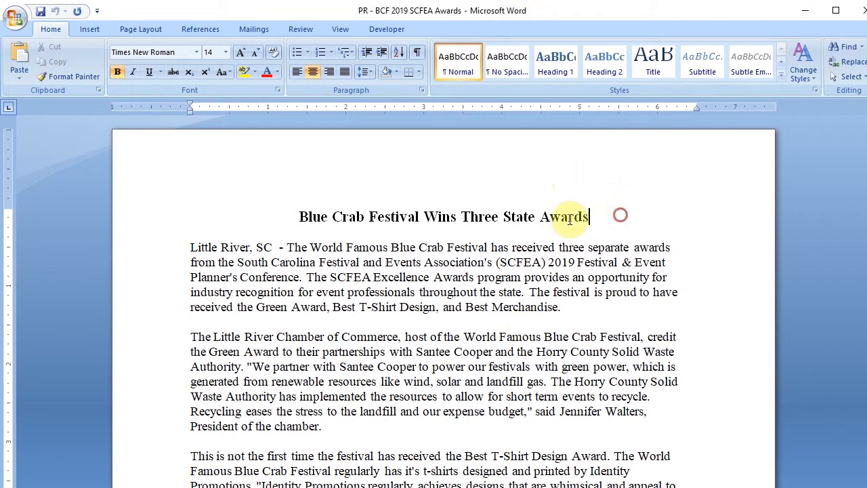
{"action": "left_click_drag", "start_coordinate": [622, 215], "coordinate": [252, 202]}
{"action": "key", "text": "ctrl+c"}
{"action": "left_click", "coordinate": [369, 486]}
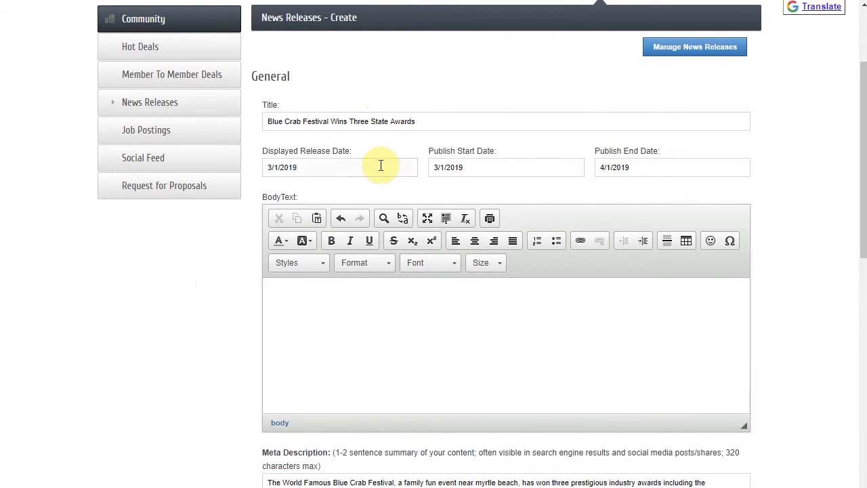
Step: Set the news release's Displayed Release Date to 3/2/2019
{"action": "left_click", "coordinate": [381, 166]}
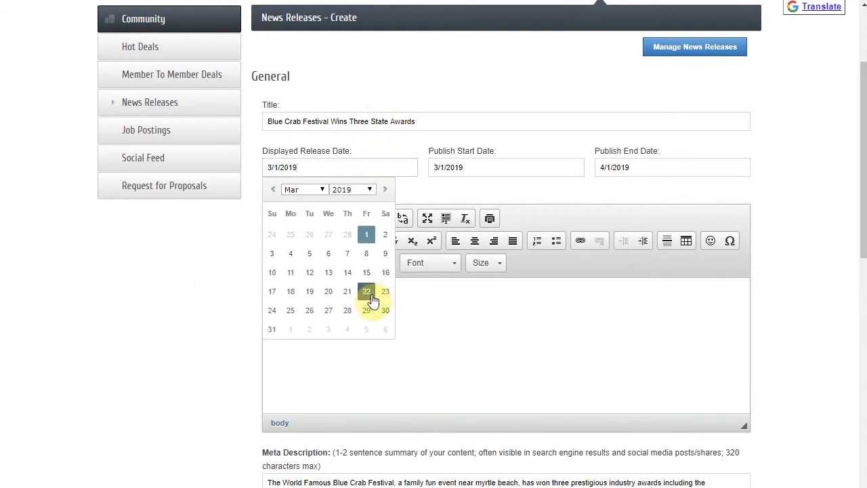
{"action": "left_click", "coordinate": [348, 272]}
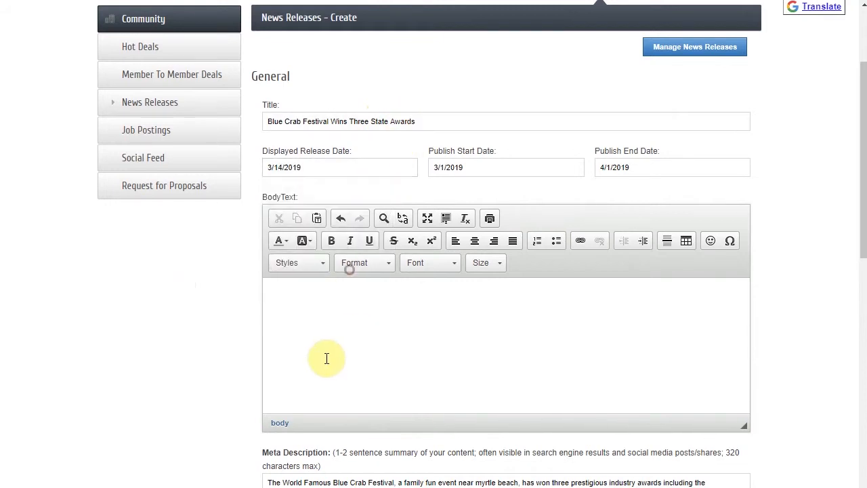
{"action": "left_click", "coordinate": [316, 172]}
{"action": "left_click", "coordinate": [384, 238]}
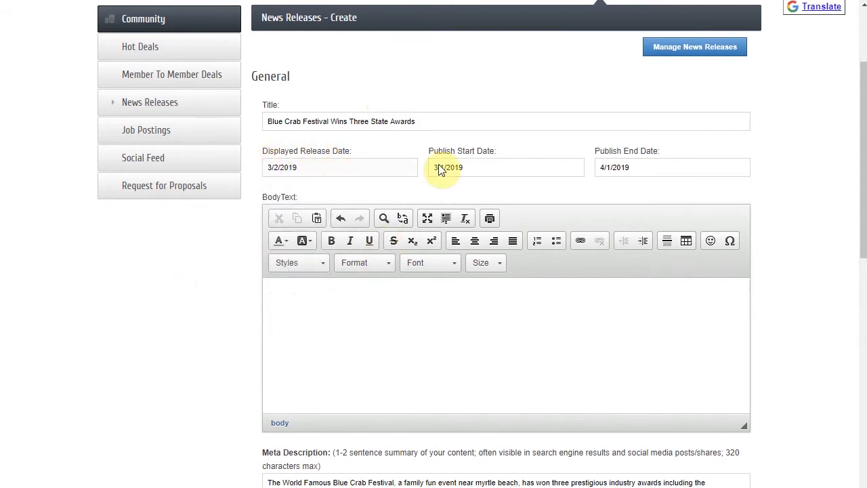
Step: Change the Displayed Release Date to 5/1/2019
{"action": "left_click_drag", "start_coordinate": [513, 150], "coordinate": [488, 166]}
{"action": "left_click", "coordinate": [267, 149]}
{"action": "left_click", "coordinate": [491, 169]}
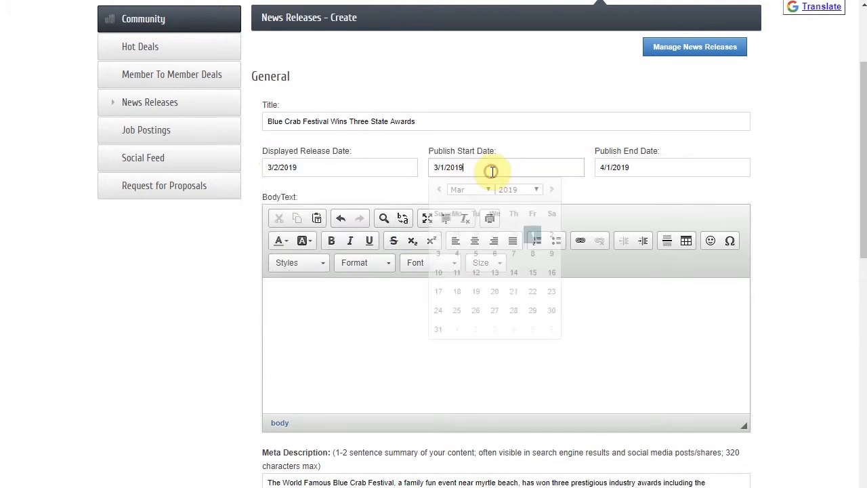
{"action": "left_click", "coordinate": [294, 150]}
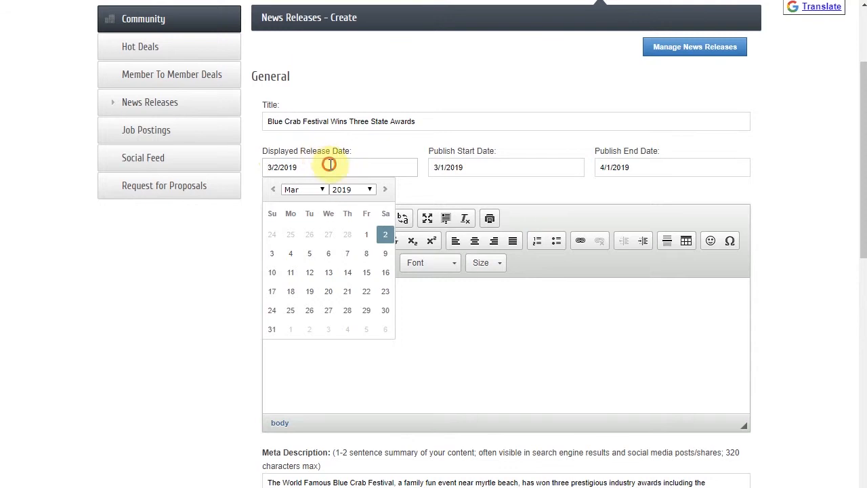
{"action": "left_click", "coordinate": [386, 191]}
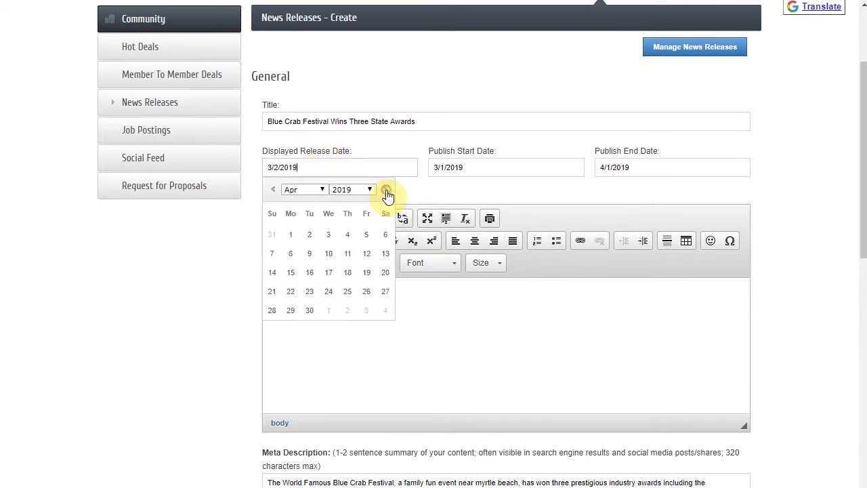
{"action": "left_click", "coordinate": [272, 190]}
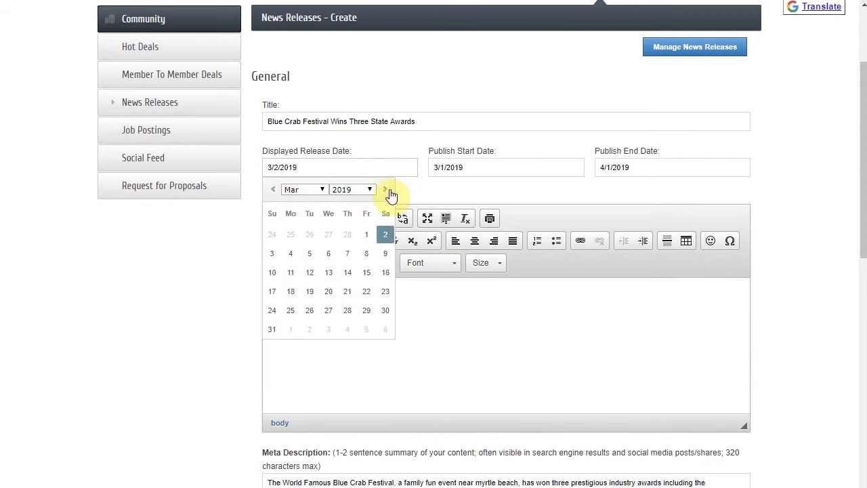
{"action": "left_click", "coordinate": [386, 190]}
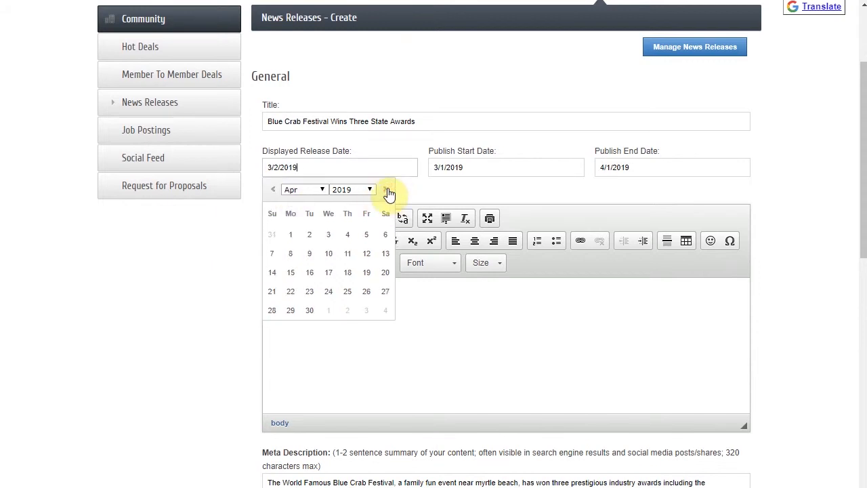
{"action": "left_click", "coordinate": [386, 190]}
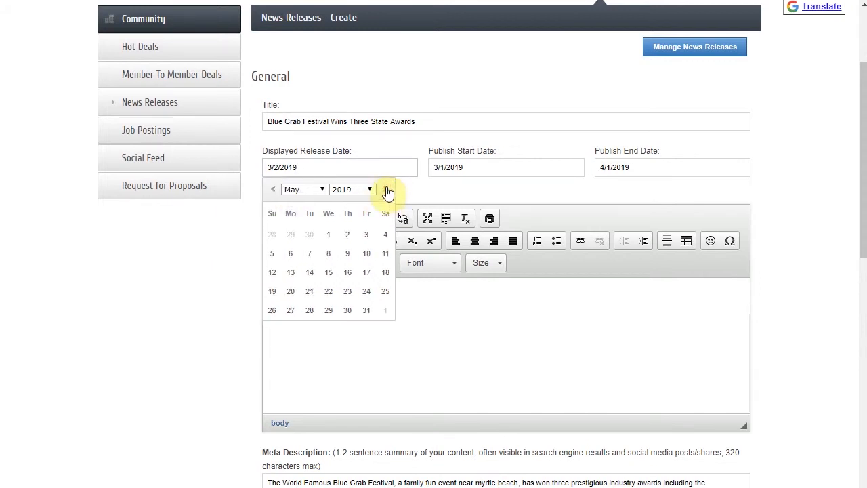
{"action": "left_click", "coordinate": [328, 235]}
Step: Set the Publish Start Date to 5/1/2019
{"action": "left_click", "coordinate": [508, 180]}
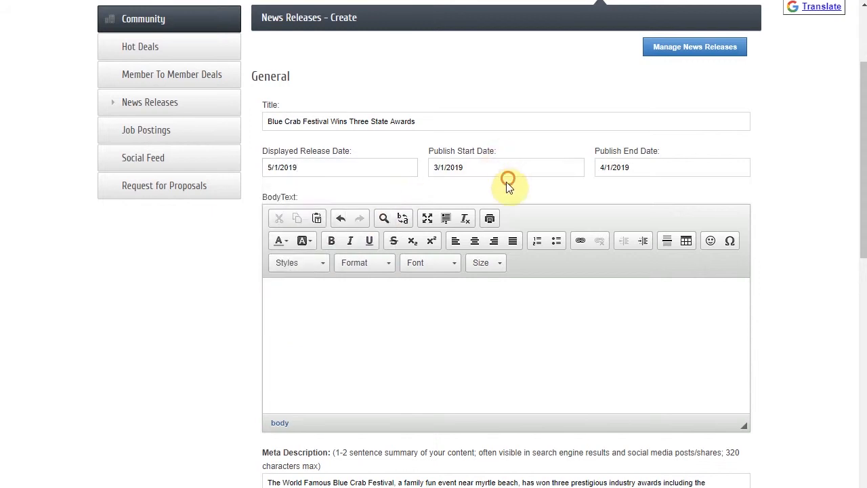
{"action": "left_click", "coordinate": [503, 165]}
{"action": "left_click", "coordinate": [556, 189]}
{"action": "left_click", "coordinate": [555, 190]}
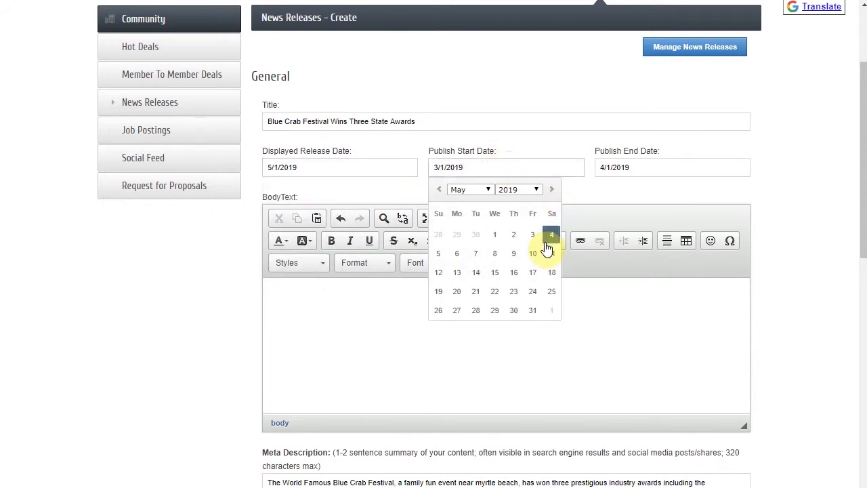
{"action": "left_click", "coordinate": [494, 235]}
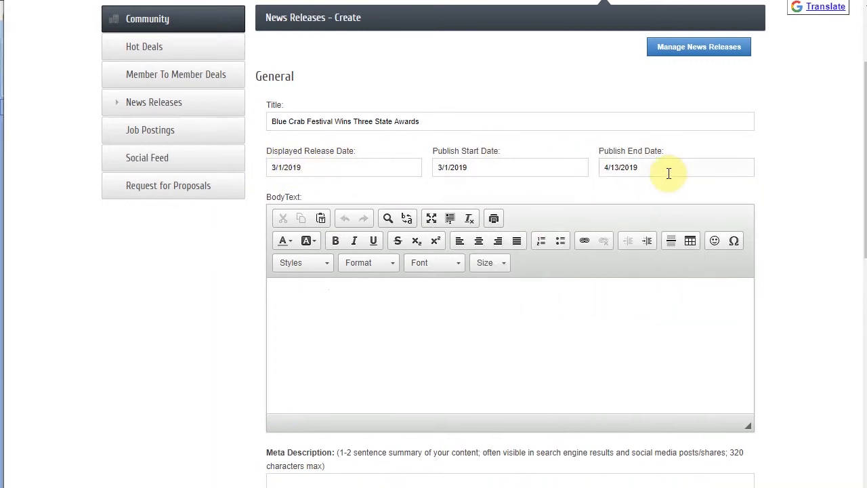
Step: Set the Publish End Date to 4/1/2019
{"action": "left_click", "coordinate": [667, 172]}
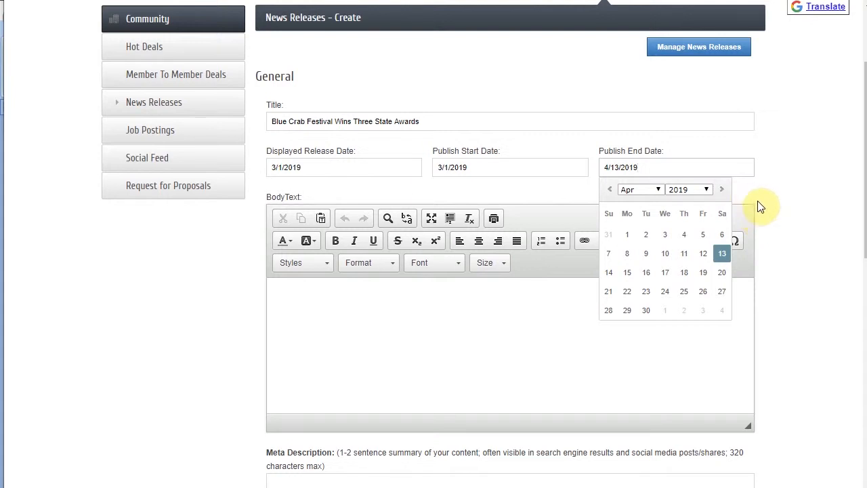
{"action": "left_click", "coordinate": [722, 191]}
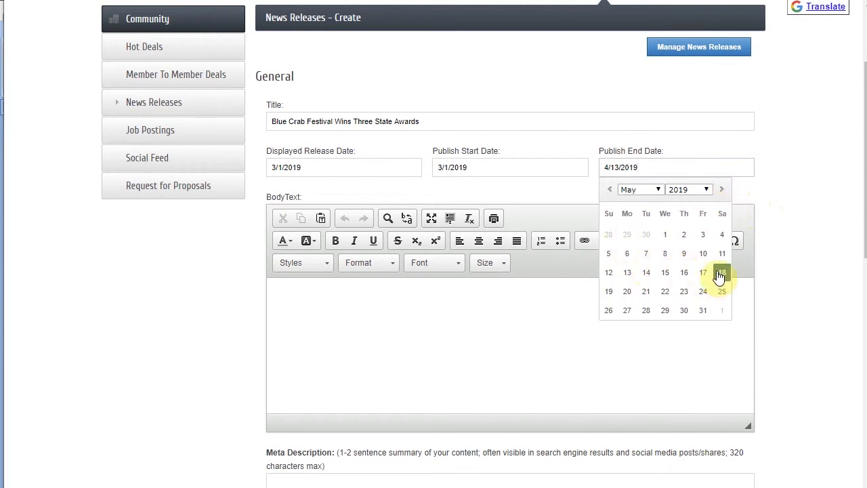
{"action": "left_click", "coordinate": [611, 193]}
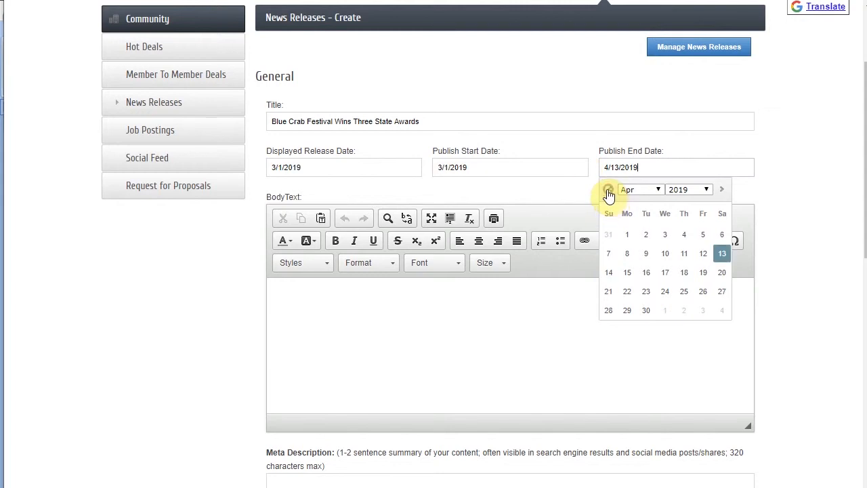
{"action": "left_click", "coordinate": [627, 234]}
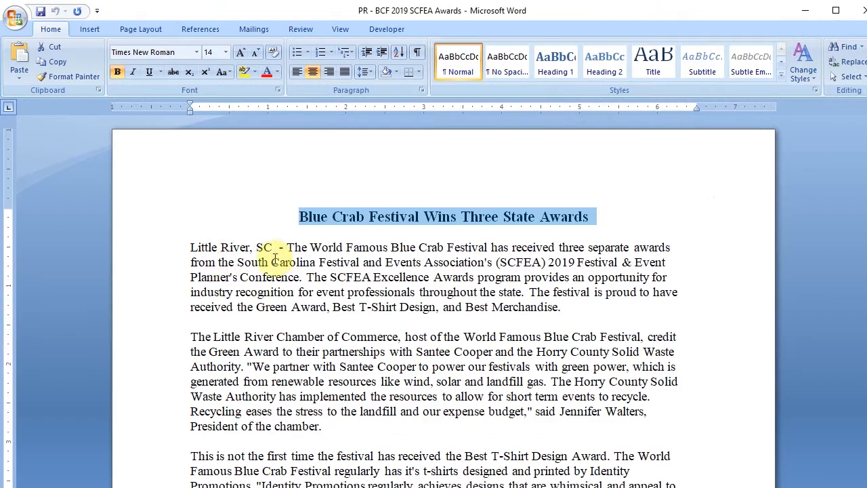
Step: Copy all text below the headline from the Word press release and paste it into the news release's BodyText
{"action": "left_click_drag", "start_coordinate": [197, 250], "coordinate": [675, 296]}
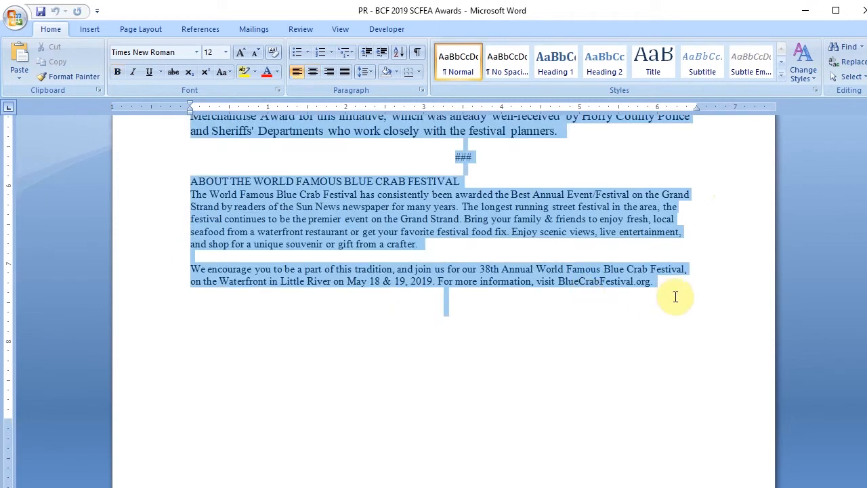
{"action": "left_click", "coordinate": [805, 15]}
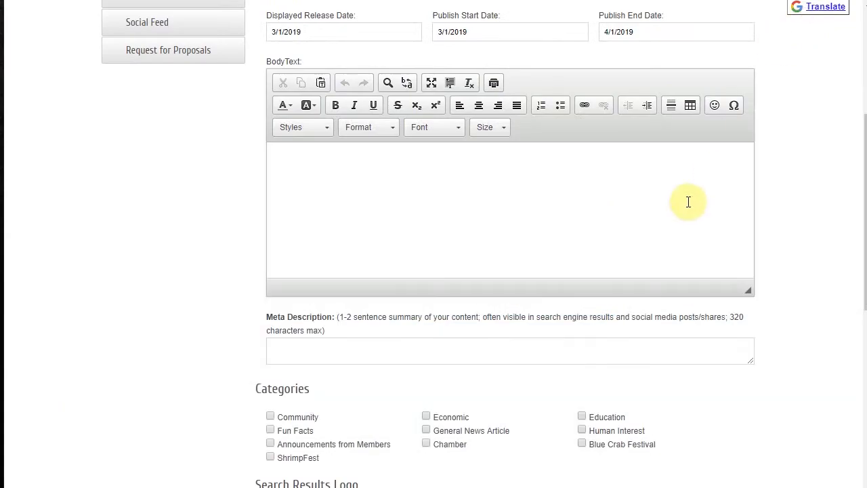
{"action": "key", "text": "ctrl+v"}
{"action": "scroll", "coordinate": [698, 191], "scroll_direction": "up", "scroll_amount": 15}
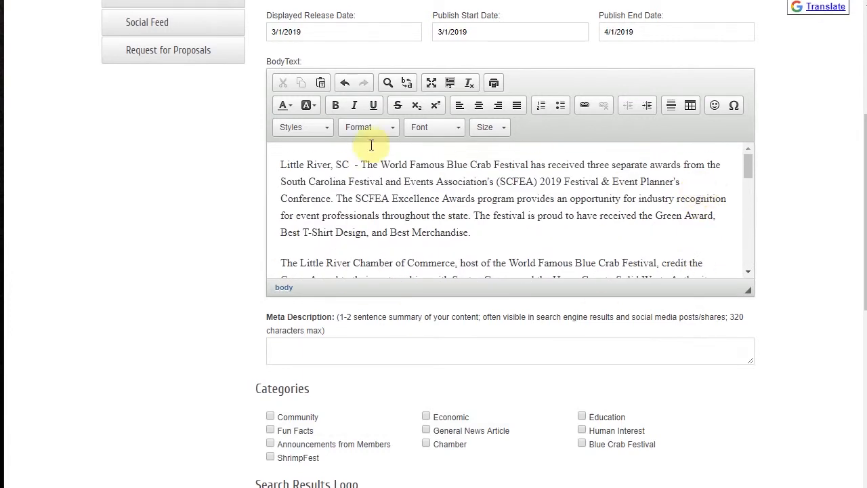
Step: Delete the extra space after "Little River, SC" in the body text and italicize that dateline
{"action": "left_click", "coordinate": [351, 164]}
{"action": "key", "text": "BackSpace"}
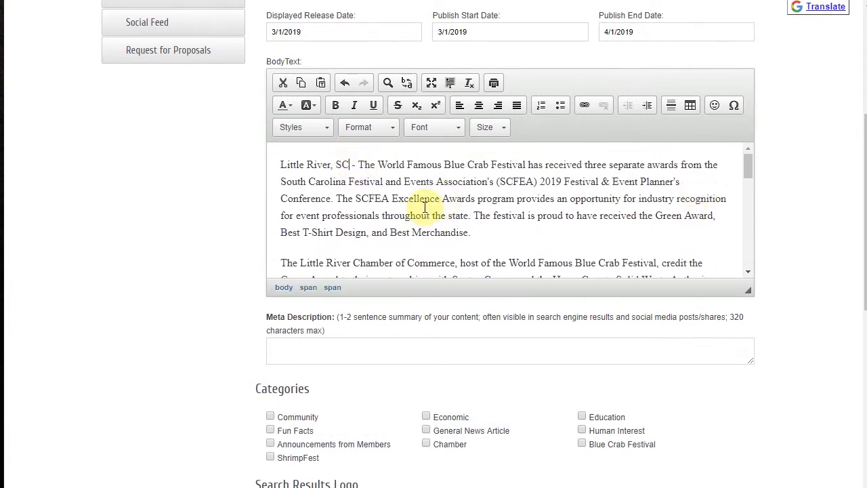
{"action": "left_click_drag", "start_coordinate": [356, 165], "coordinate": [281, 163]}
{"action": "left_click", "coordinate": [354, 105]}
Step: Fill in the Meta Description with "The World Famous Blue Crab Festival, a family fun event near myrtle beach, has won three prestigious industry awards including the"
{"action": "scroll", "coordinate": [410, 188], "scroll_direction": "down", "scroll_amount": 2}
{"action": "scroll", "coordinate": [410, 185], "scroll_direction": "down", "scroll_amount": 8}
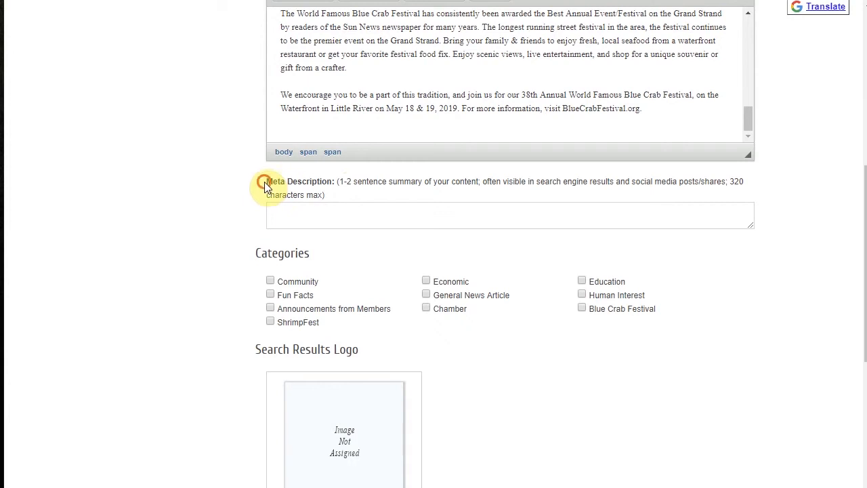
{"action": "left_click_drag", "start_coordinate": [270, 182], "coordinate": [364, 185]}
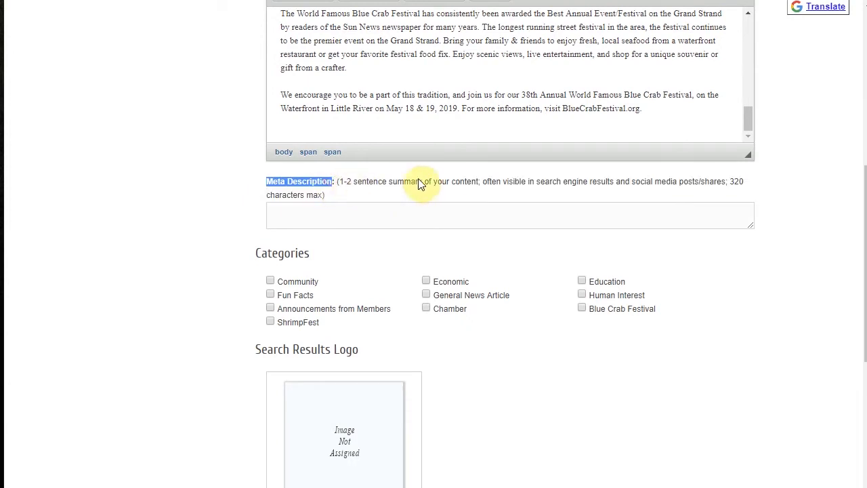
{"action": "left_click", "coordinate": [443, 212]}
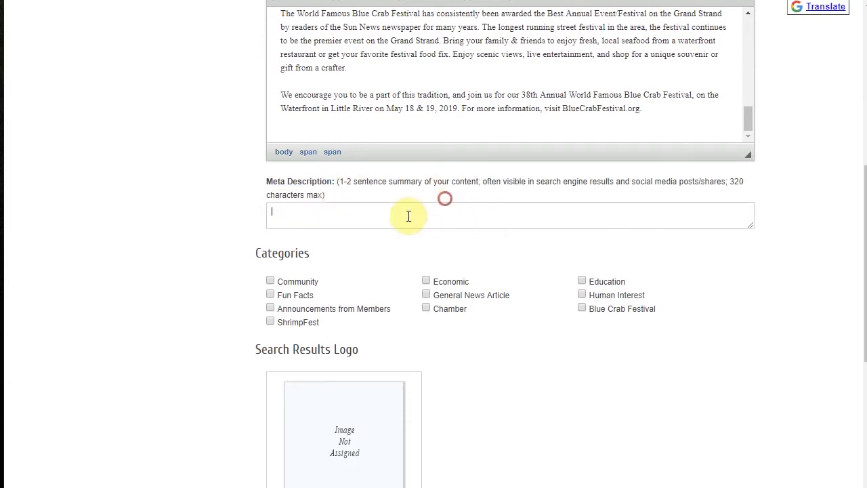
{"action": "left_click", "coordinate": [368, 211]}
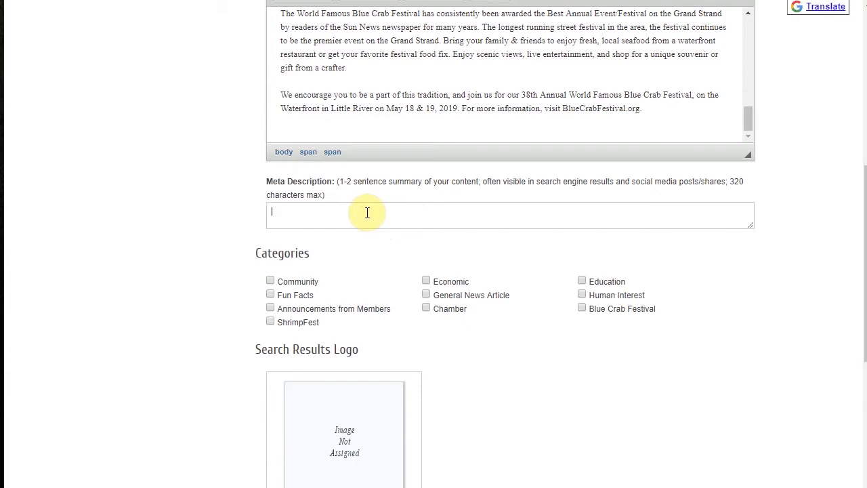
{"action": "left_click", "coordinate": [418, 218]}
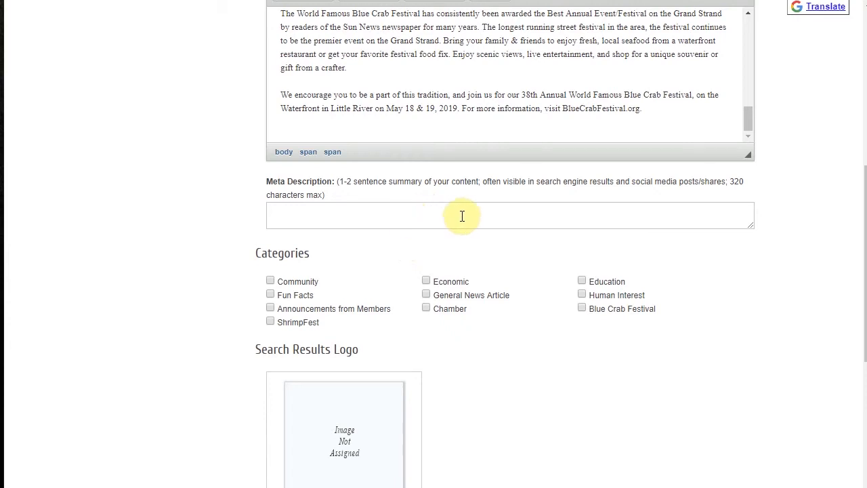
{"action": "scroll", "coordinate": [435, 217], "scroll_direction": "up", "scroll_amount": 2}
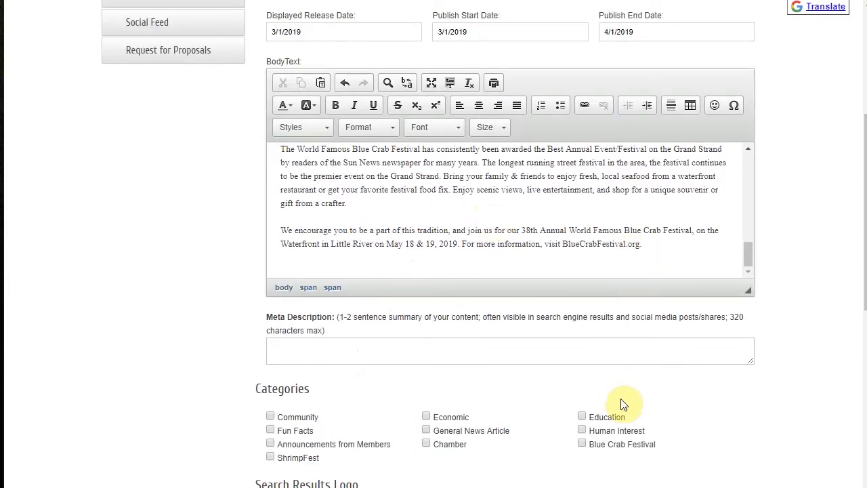
{"action": "scroll", "coordinate": [518, 216], "scroll_direction": "down", "scroll_amount": 4}
{"action": "type", "text": "The World Famous Blue Crab Festival, a family fun event near myrtle beach, has won three prestigious industry awards including the"}
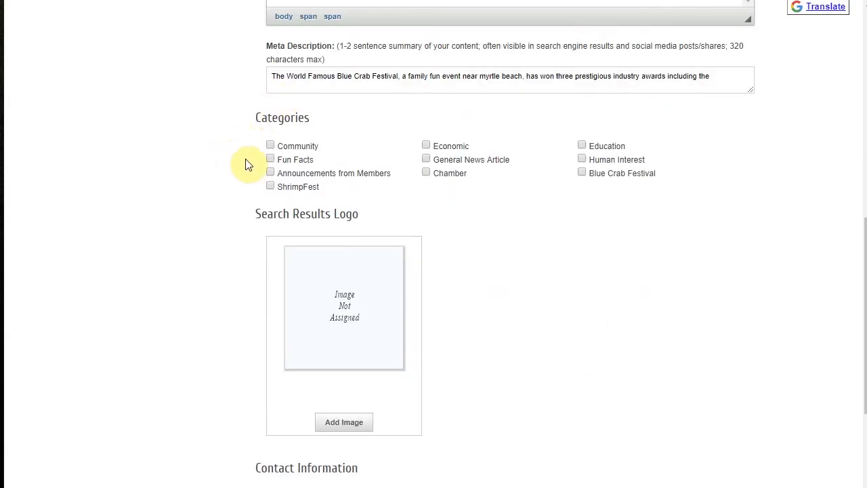
Step: Assign the news release to the Announcements from Members category
{"action": "left_click", "coordinate": [270, 174]}
{"action": "scroll", "coordinate": [600, 195], "scroll_direction": "down", "scroll_amount": 2}
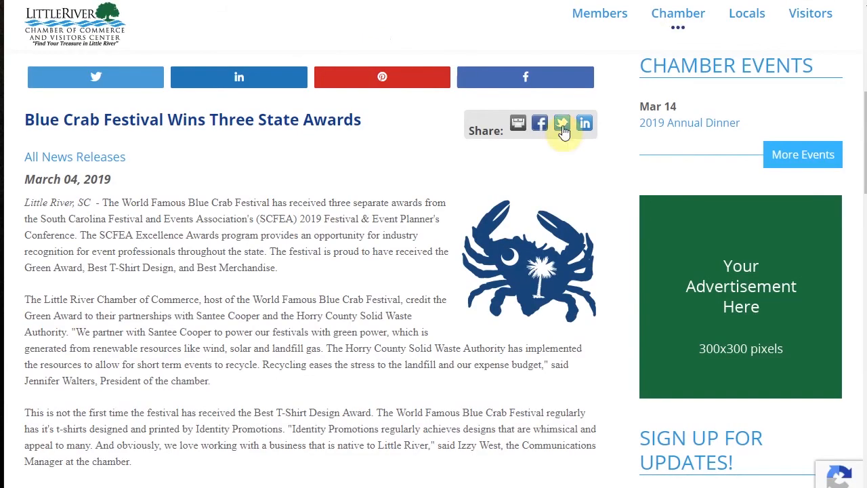
Step: Examine how the published Blue Crab Festival awards release and the chamber's news release listing are displayed
{"action": "scroll", "coordinate": [546, 200], "scroll_direction": "up", "scroll_amount": 4}
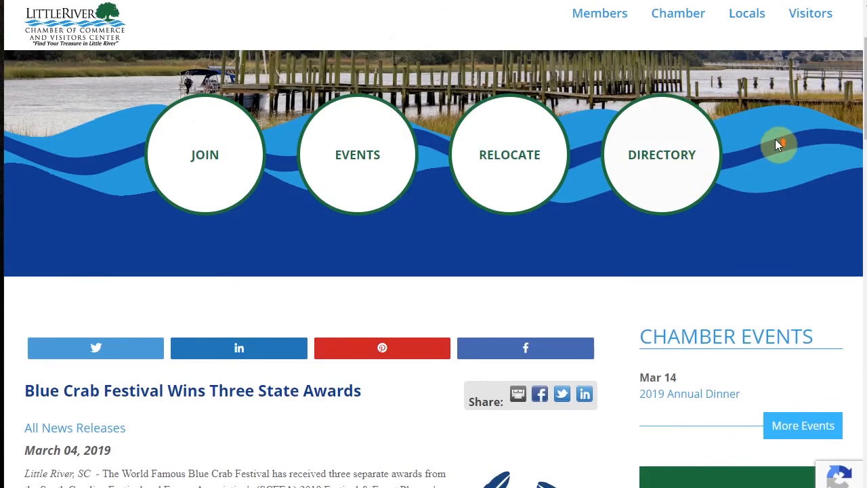
{"action": "scroll", "coordinate": [774, 139], "scroll_direction": "up", "scroll_amount": 3}
{"action": "left_click", "coordinate": [747, 90]}
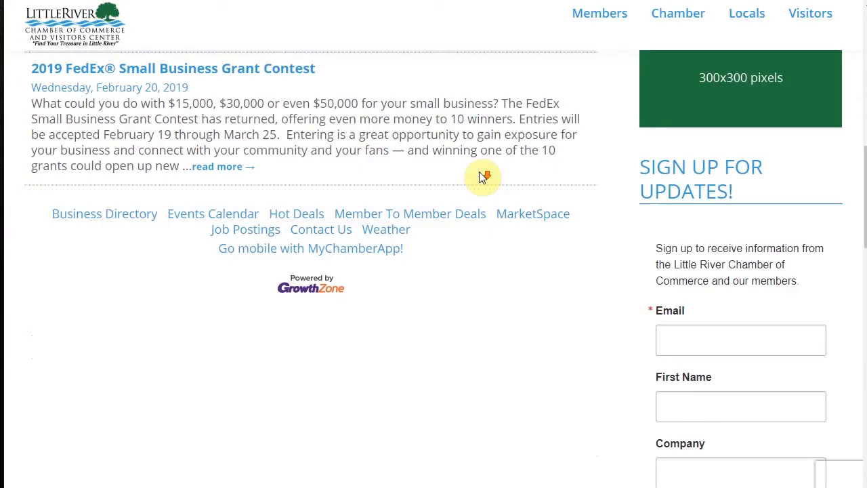
{"action": "scroll", "coordinate": [479, 171], "scroll_direction": "down", "scroll_amount": 2}
{"action": "scroll", "coordinate": [497, 183], "scroll_direction": "up", "scroll_amount": 3}
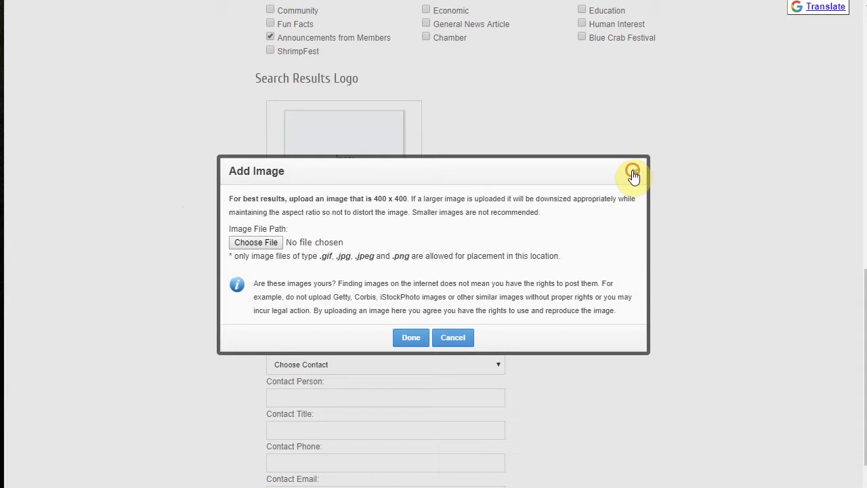
Step: Add the photo 20181117_122320 as the news release's Search Results Logo
{"action": "left_click", "coordinate": [632, 173]}
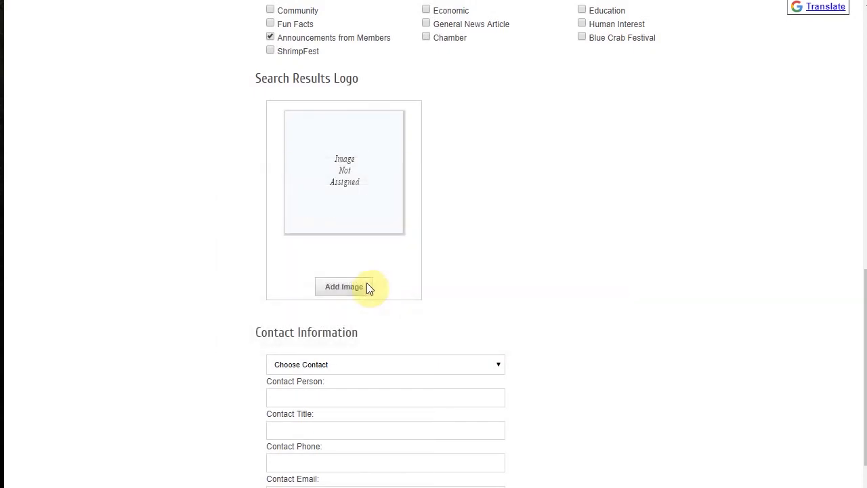
{"action": "left_click", "coordinate": [351, 287]}
{"action": "left_click", "coordinate": [245, 245]}
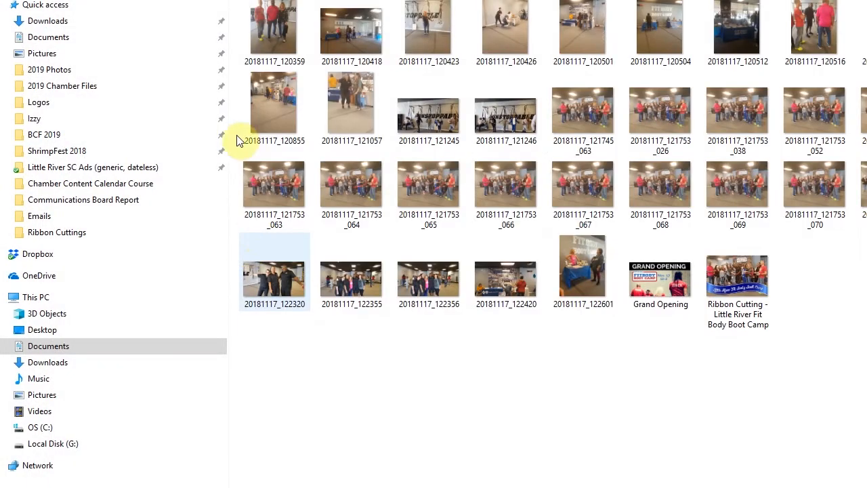
{"action": "left_click", "coordinate": [281, 284]}
{"action": "double_click", "coordinate": [285, 281]}
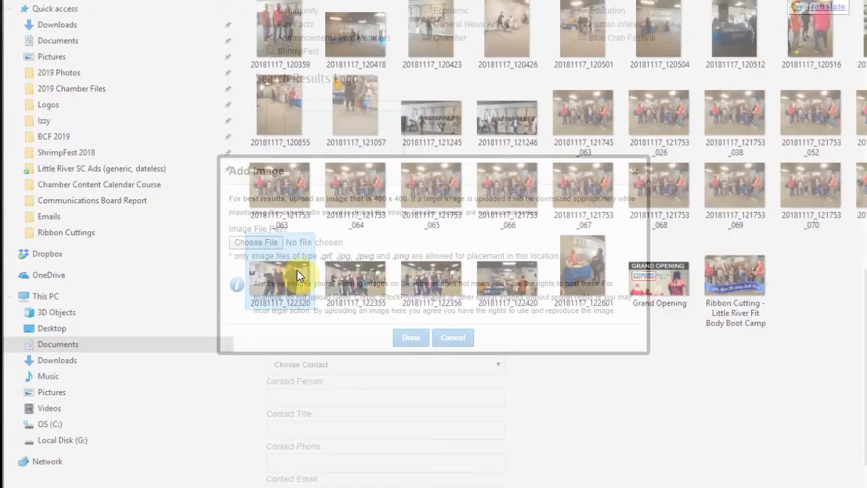
{"action": "left_click", "coordinate": [406, 339]}
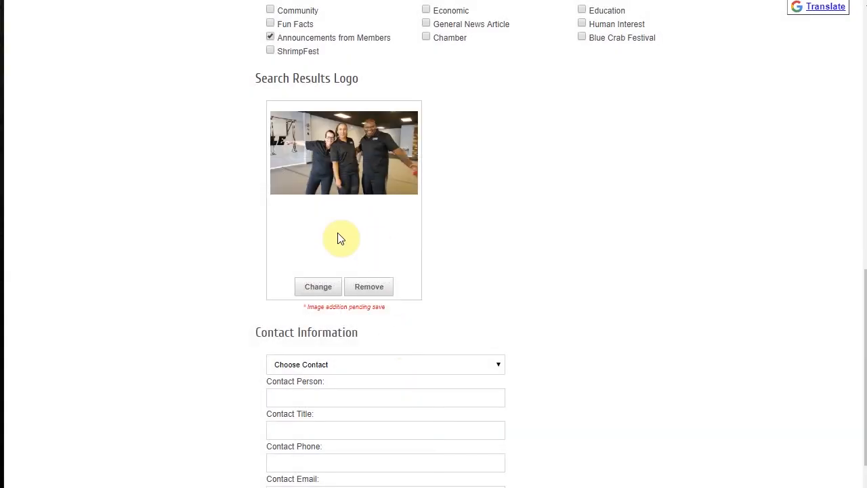
Step: Try filling the Contact Information from a saved contact, and reset the section to blank
{"action": "scroll", "coordinate": [357, 285], "scroll_direction": "down", "scroll_amount": 1}
{"action": "left_click", "coordinate": [357, 277]}
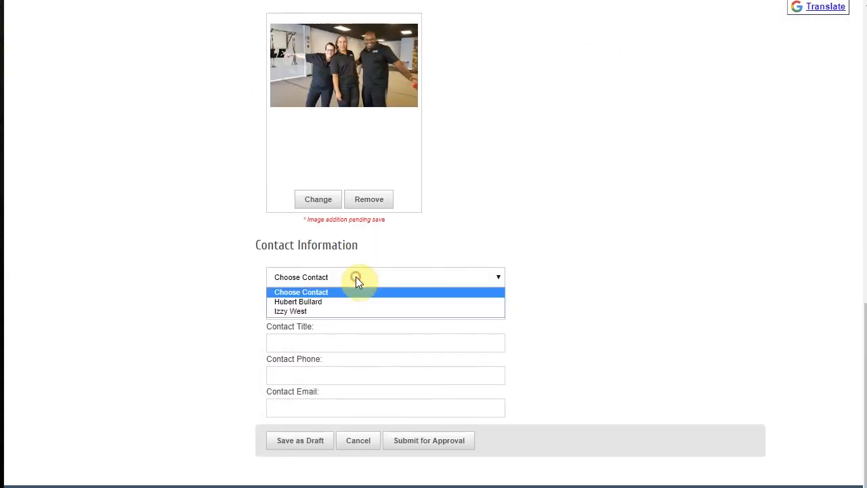
{"action": "left_click", "coordinate": [339, 312]}
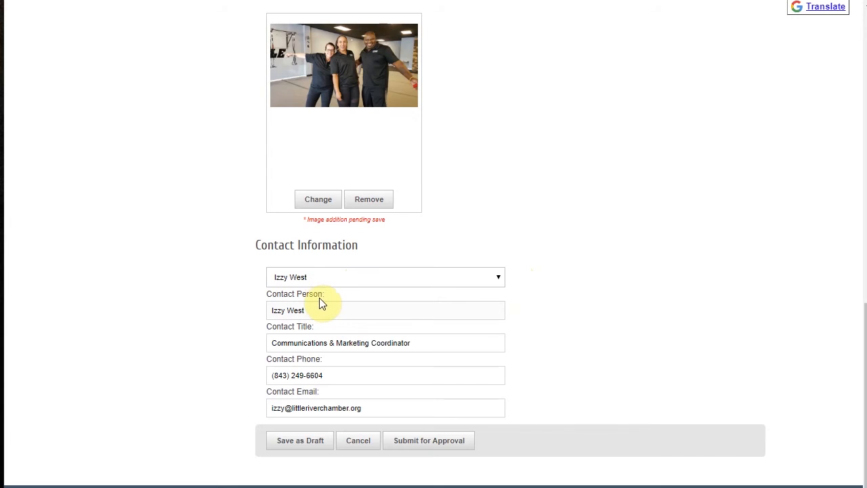
{"action": "left_click", "coordinate": [302, 309]}
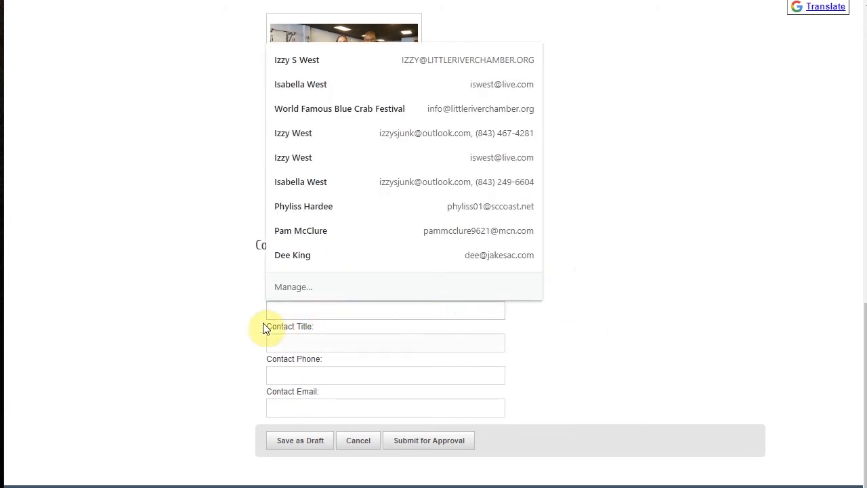
{"action": "left_click", "coordinate": [230, 308]}
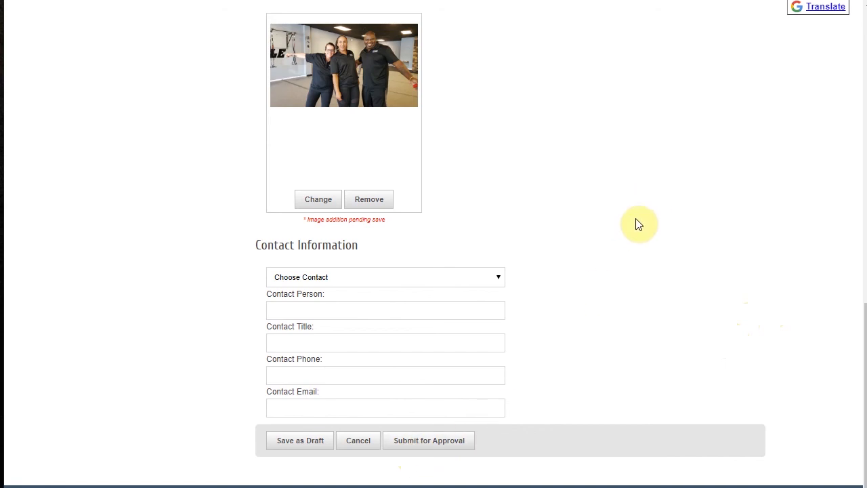
Step: Review the published "Blue Crab Festival Wins Three State Awards" page from its sharing options through the article text
{"action": "scroll", "coordinate": [736, 255], "scroll_direction": "up", "scroll_amount": 2}
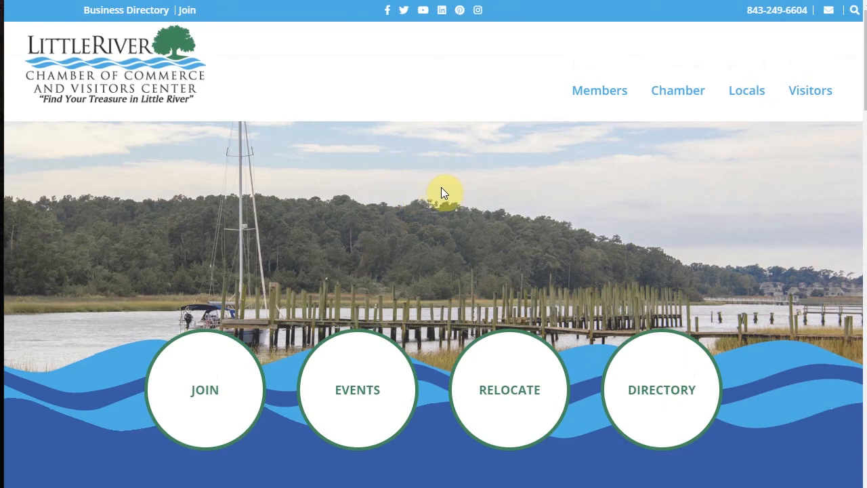
{"action": "scroll", "coordinate": [441, 187], "scroll_direction": "down", "scroll_amount": 3}
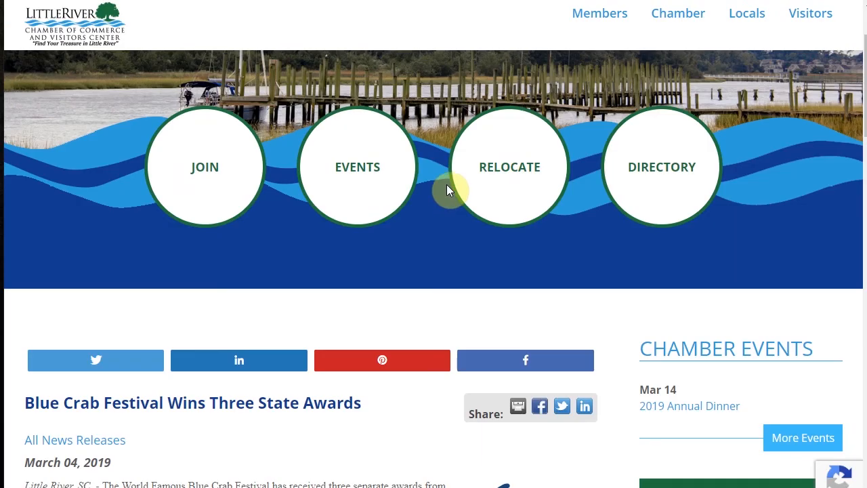
{"action": "scroll", "coordinate": [446, 184], "scroll_direction": "down", "scroll_amount": 4}
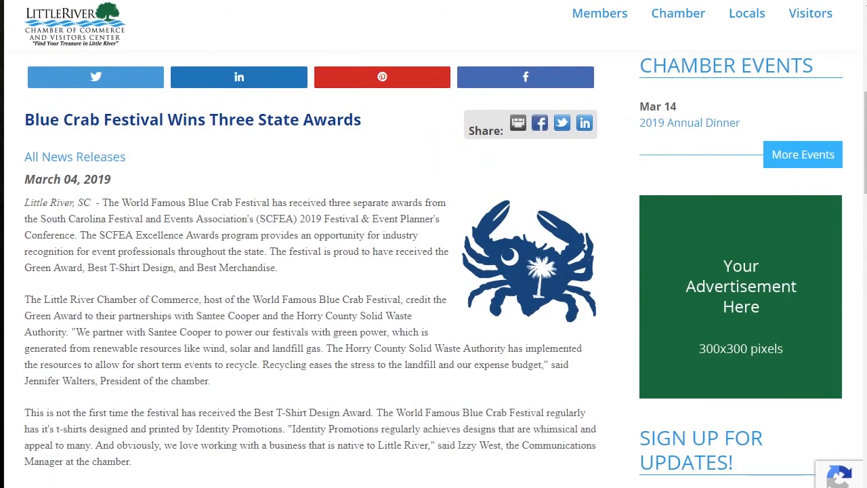